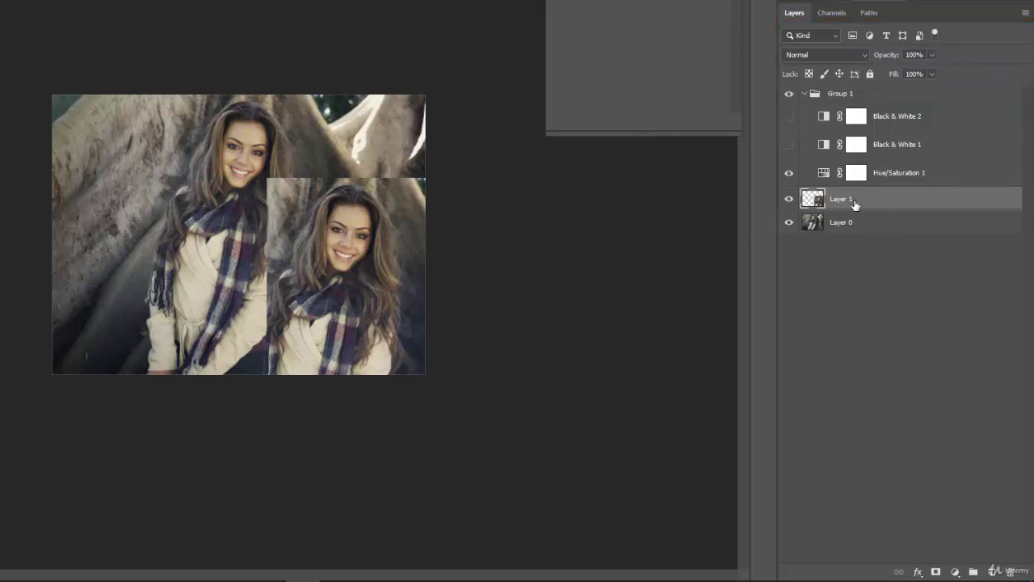
Delete Layer 1 and the Black & White 1 adjustment layer, briefly toggling Hue/Saturation 1's visibility.
{"action": "left_click_drag", "start_coordinate": [862, 201], "coordinate": [1010, 572]}
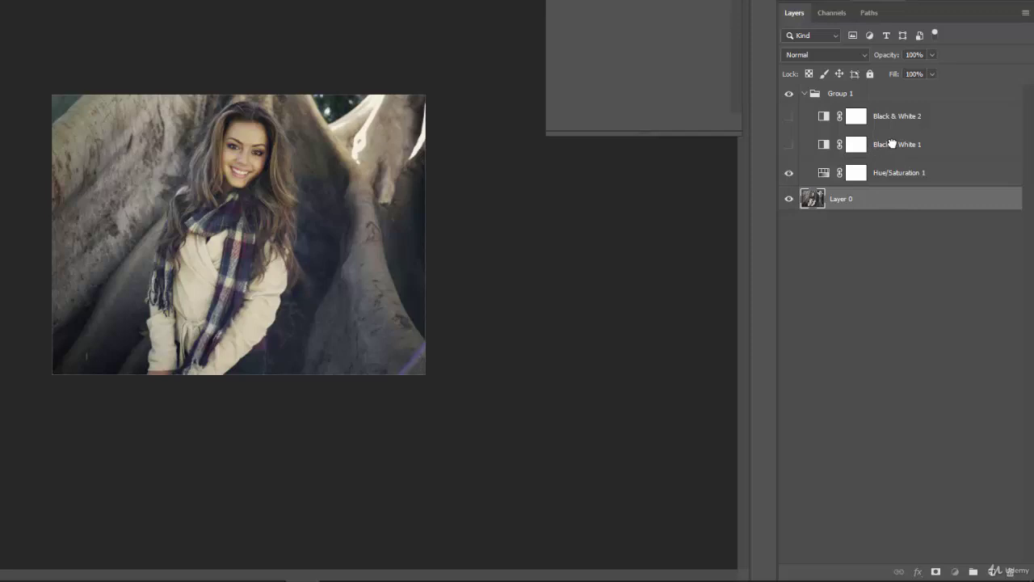
{"action": "left_click_drag", "start_coordinate": [891, 143], "coordinate": [1011, 574]}
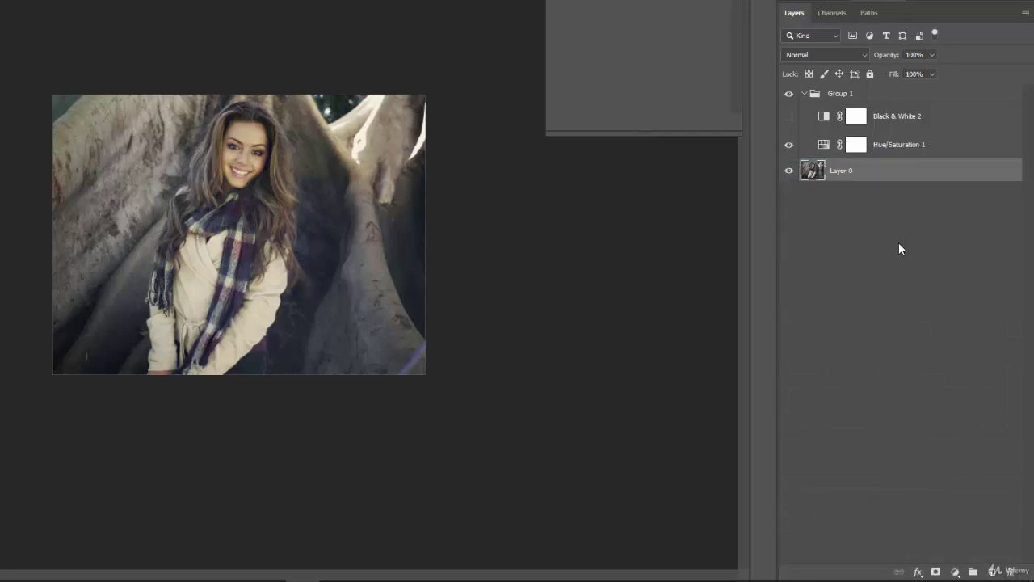
{"action": "left_click", "coordinate": [789, 146]}
{"action": "left_click", "coordinate": [789, 146]}
Make Black & White 2 visible for a grayscale portrait and ungroup Group 1.
{"action": "left_click", "coordinate": [790, 116]}
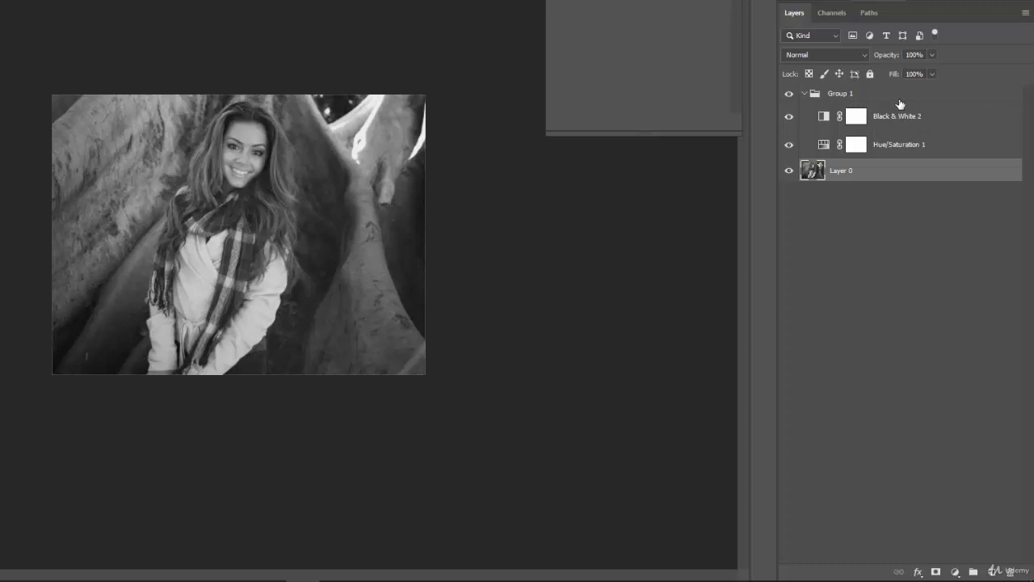
{"action": "right_click", "coordinate": [860, 98]}
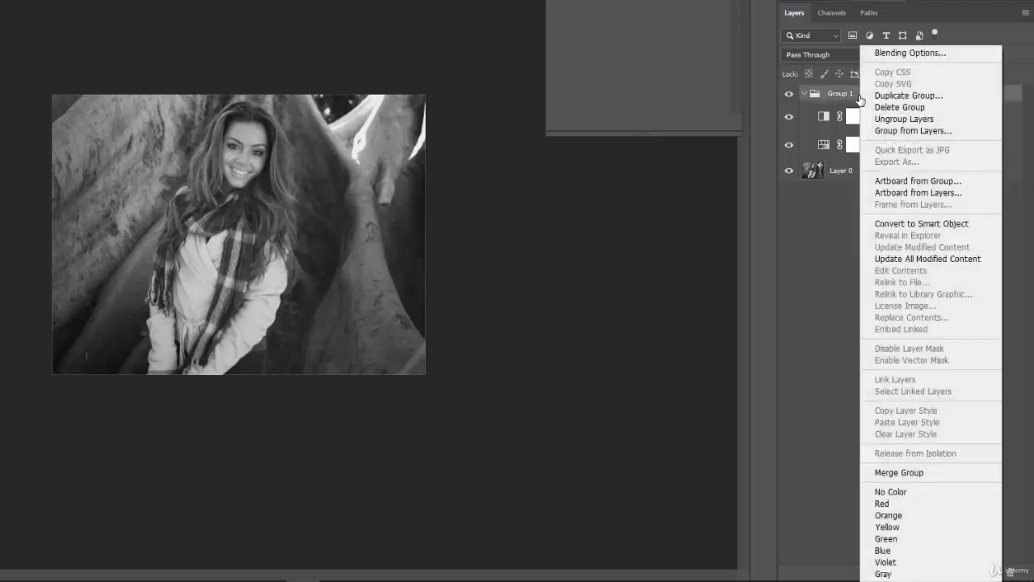
{"action": "left_click", "coordinate": [905, 118]}
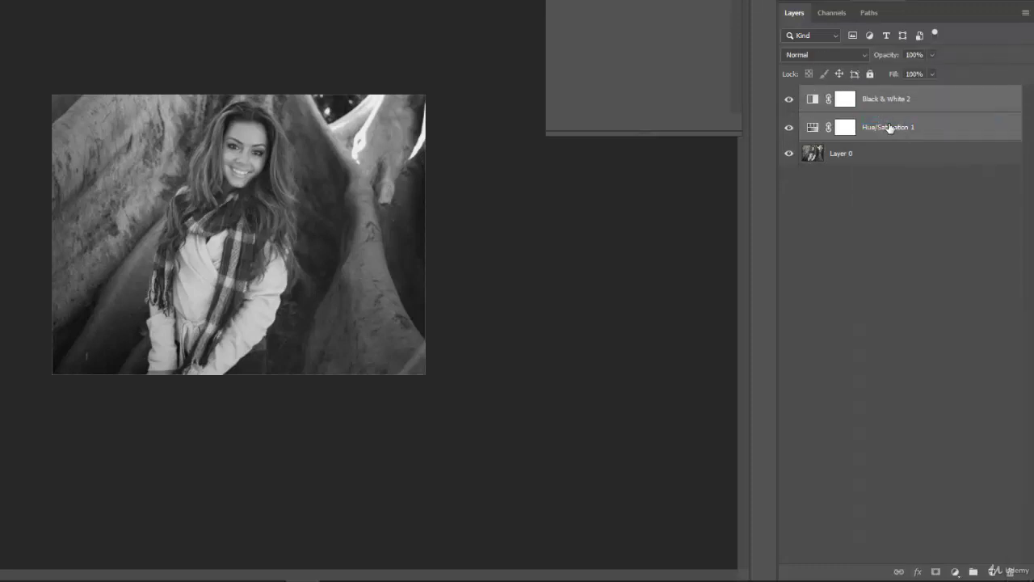
Select Black & White 2 to show its Default preset sliders, leaving the blend mode unchanged.
{"action": "left_click", "coordinate": [873, 243]}
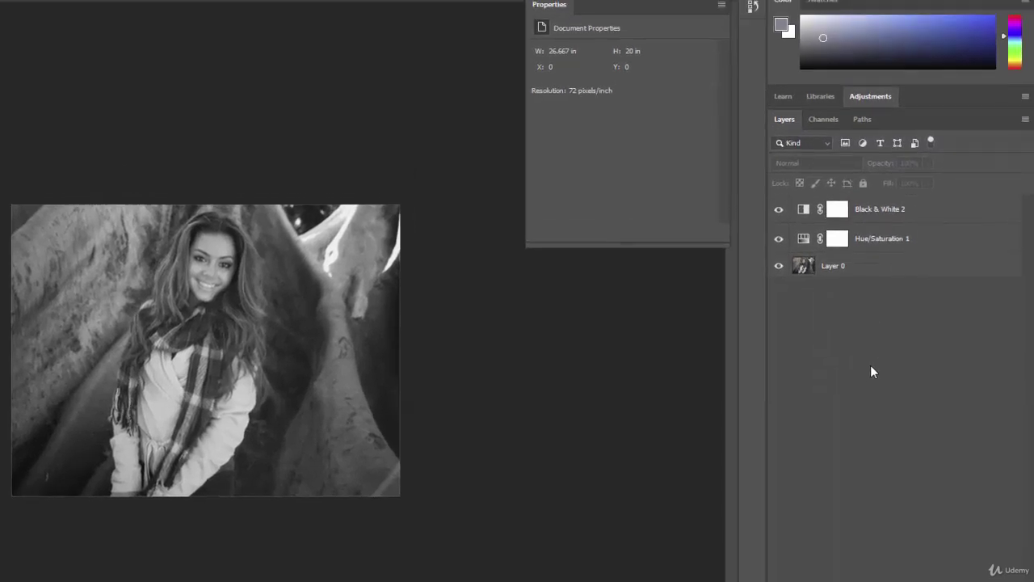
{"action": "left_click", "coordinate": [927, 219]}
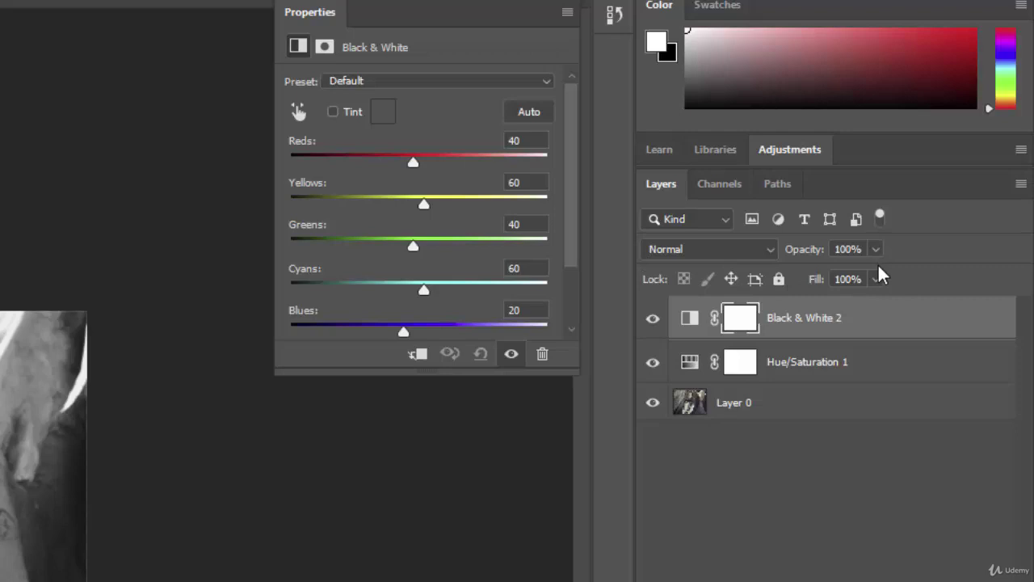
{"action": "left_click", "coordinate": [771, 256]}
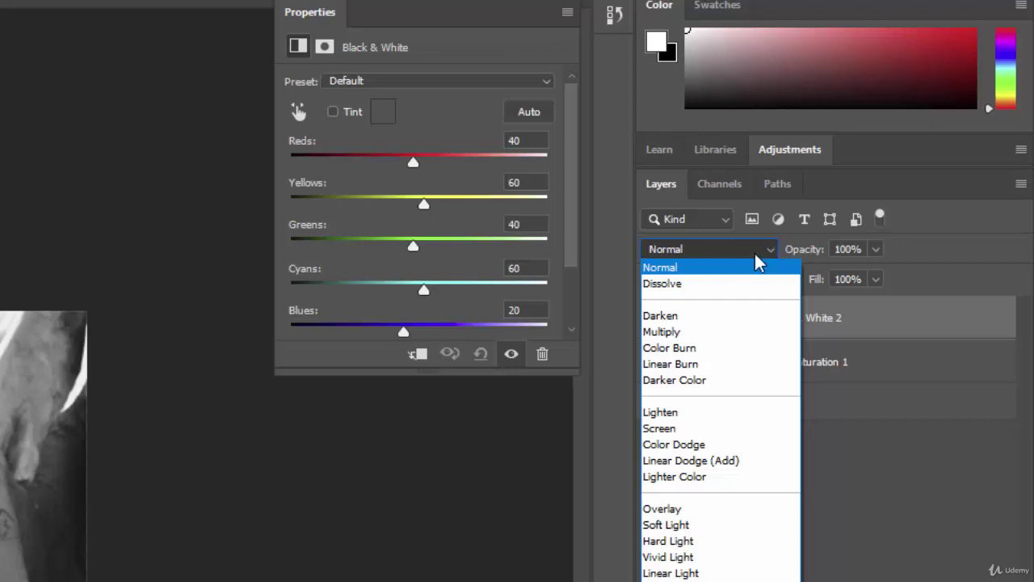
{"action": "left_click", "coordinate": [768, 250]}
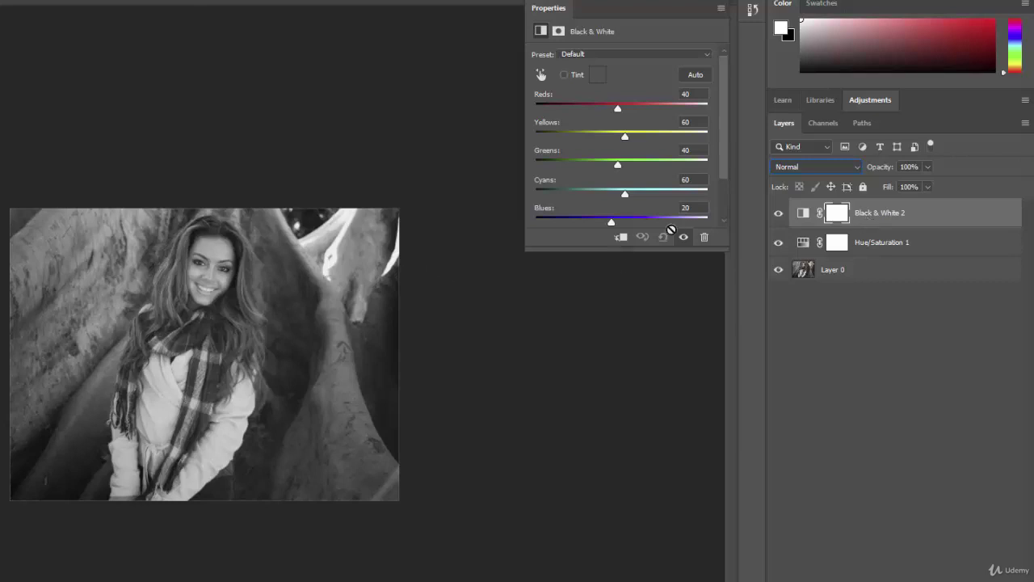
Open the blend mode list for Black & White 2, currently set to Normal.
{"action": "left_click", "coordinate": [856, 167]}
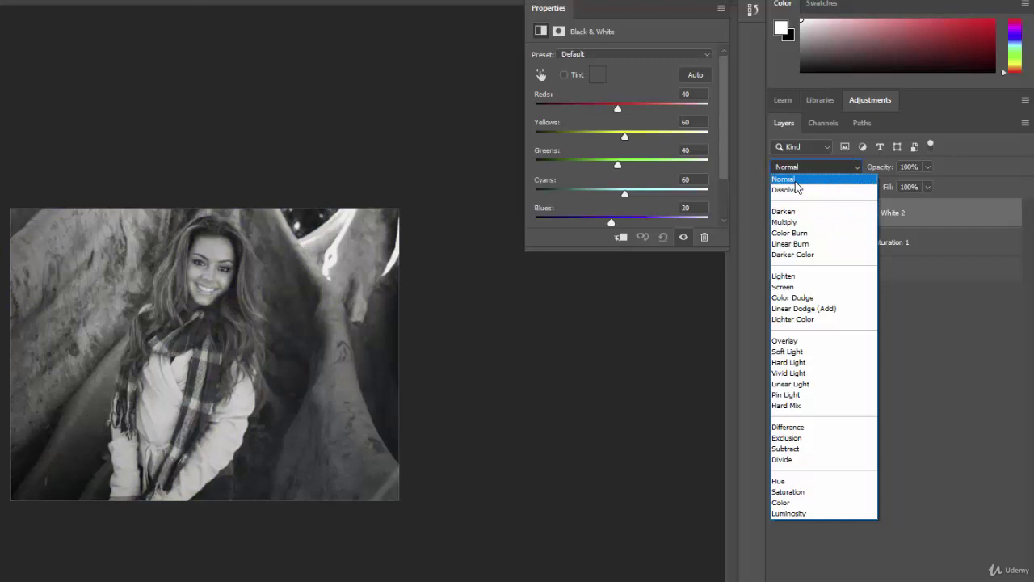
Keep Normal blending and try Black & White 2 at 98%, 0% and 1% opacity before restoring 100%.
{"action": "left_click", "coordinate": [795, 181]}
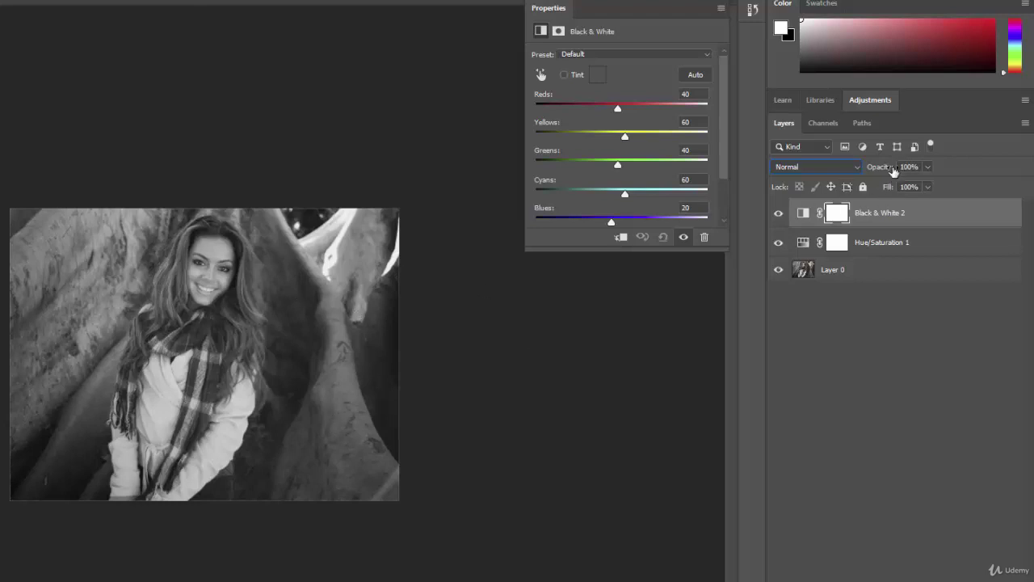
{"action": "left_click", "coordinate": [928, 166]}
{"action": "left_click", "coordinate": [881, 170]}
{"action": "left_click_drag", "start_coordinate": [879, 167], "coordinate": [853, 177]}
{"action": "left_click_drag", "start_coordinate": [854, 177], "coordinate": [810, 177]}
{"action": "left_click_drag", "start_coordinate": [810, 177], "coordinate": [859, 173]}
{"action": "left_click_drag", "start_coordinate": [875, 175], "coordinate": [889, 175]}
Lower the fill to 77%, then apply Lock All to Layer 0 and Black & White 2.
{"action": "mouse_move", "coordinate": [887, 189]}
{"action": "left_mouse_down"}
{"action": "mouse_move", "coordinate": [815, 198]}
{"action": "mouse_move", "coordinate": [890, 192]}
{"action": "left_mouse_up"}
{"action": "left_click", "coordinate": [895, 276]}
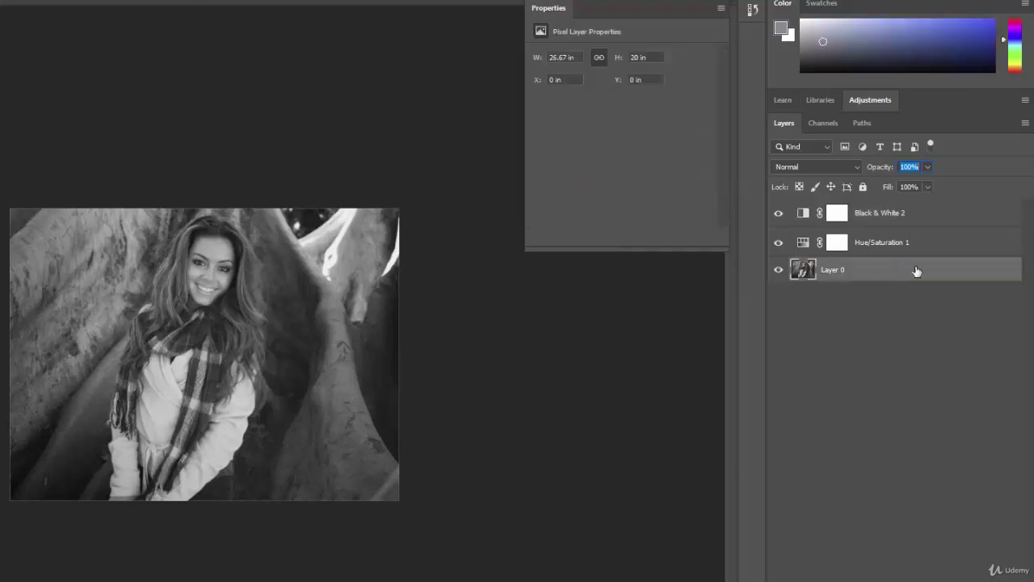
{"action": "left_click", "coordinate": [862, 187]}
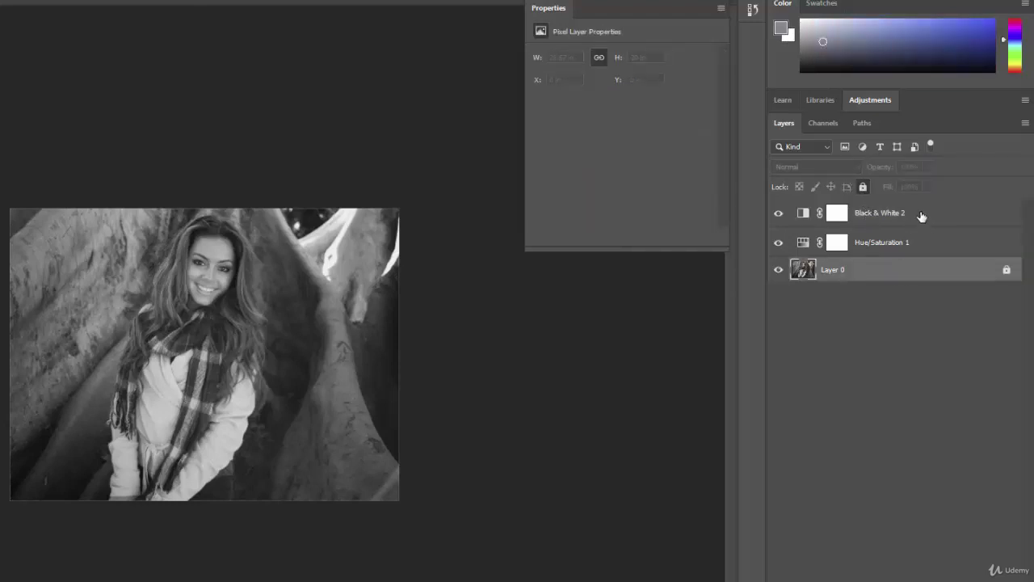
{"action": "left_click", "coordinate": [901, 218]}
{"action": "left_click", "coordinate": [862, 186]}
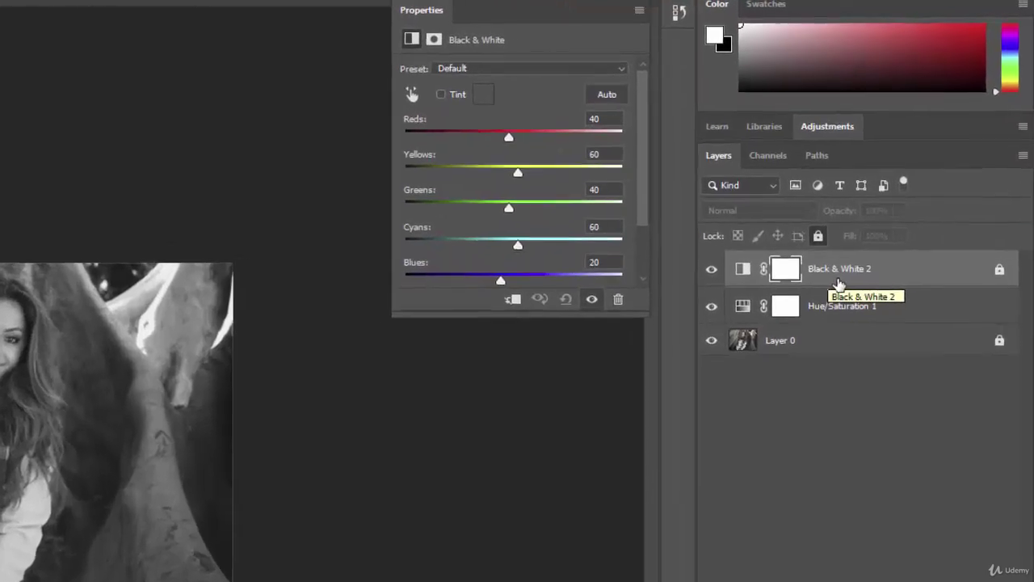
Unlock Black & White 2 and switch Layer 0 from a full lock to Lock Image Pixels.
{"action": "left_click", "coordinate": [837, 211]}
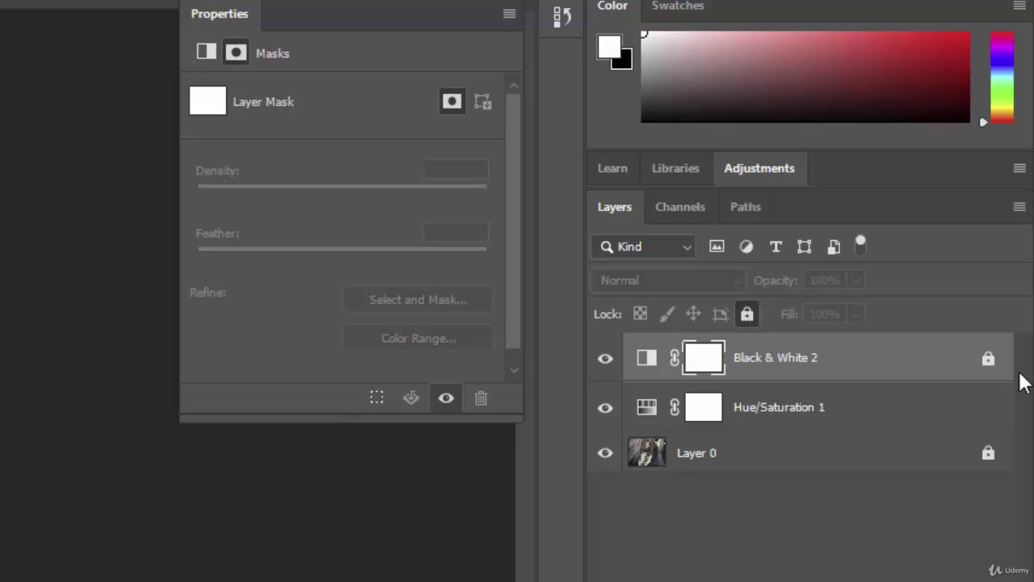
{"action": "left_click", "coordinate": [988, 358]}
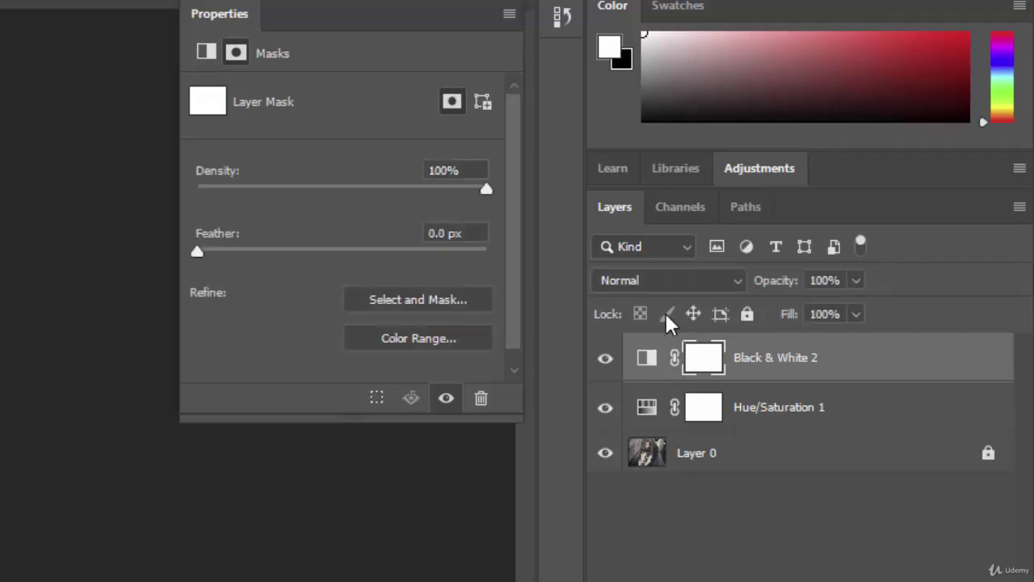
{"action": "left_click", "coordinate": [714, 462]}
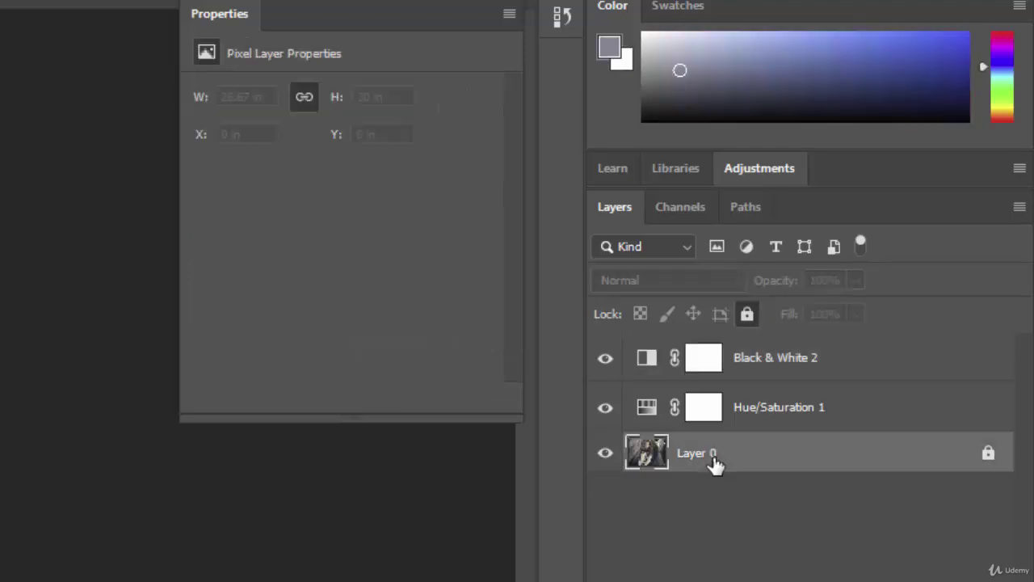
{"action": "left_click", "coordinate": [990, 454]}
{"action": "left_click", "coordinate": [668, 315]}
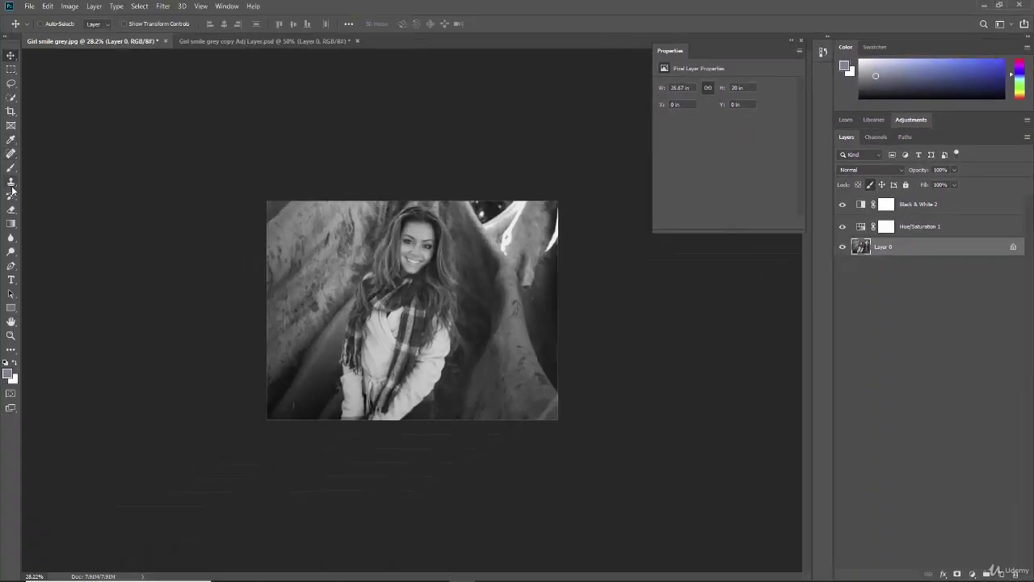
Pick the Brush tool, remove Layer 0's image-pixel lock, and reselect Black & White 2.
{"action": "left_click", "coordinate": [10, 168]}
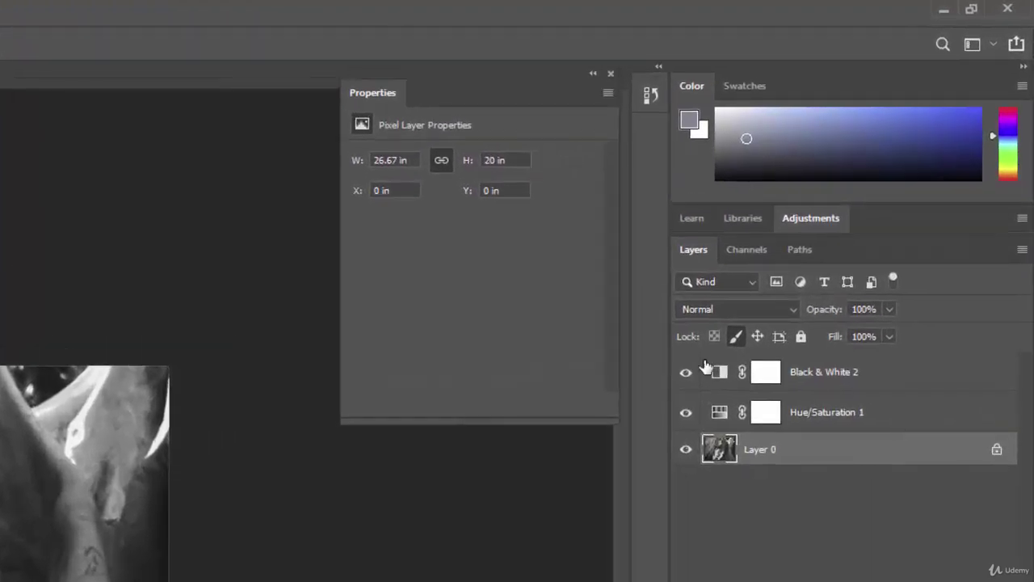
{"action": "left_click", "coordinate": [733, 337]}
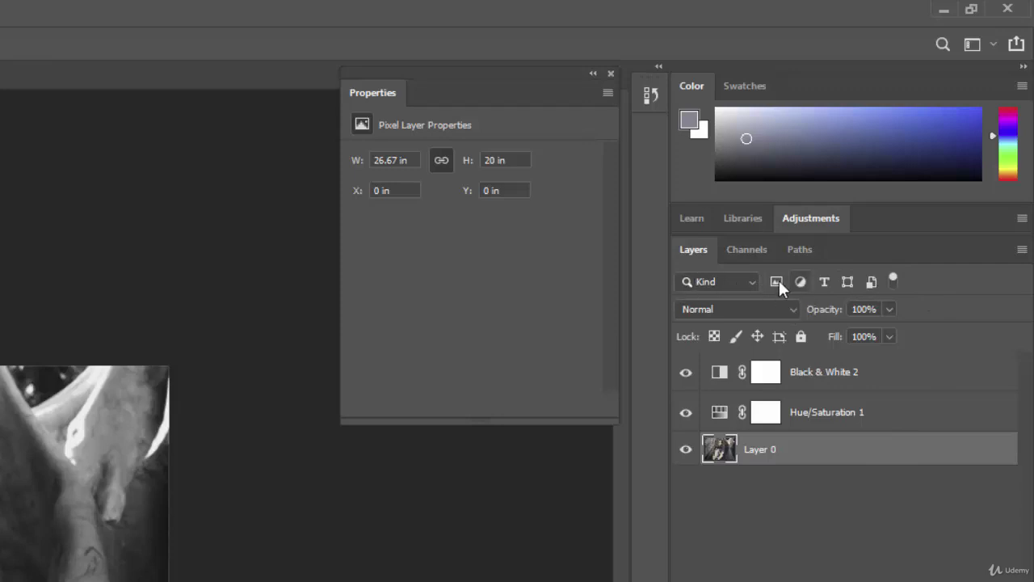
{"action": "left_click", "coordinate": [893, 281]}
{"action": "left_click", "coordinate": [893, 282]}
{"action": "left_click", "coordinate": [719, 414]}
{"action": "left_click", "coordinate": [718, 375]}
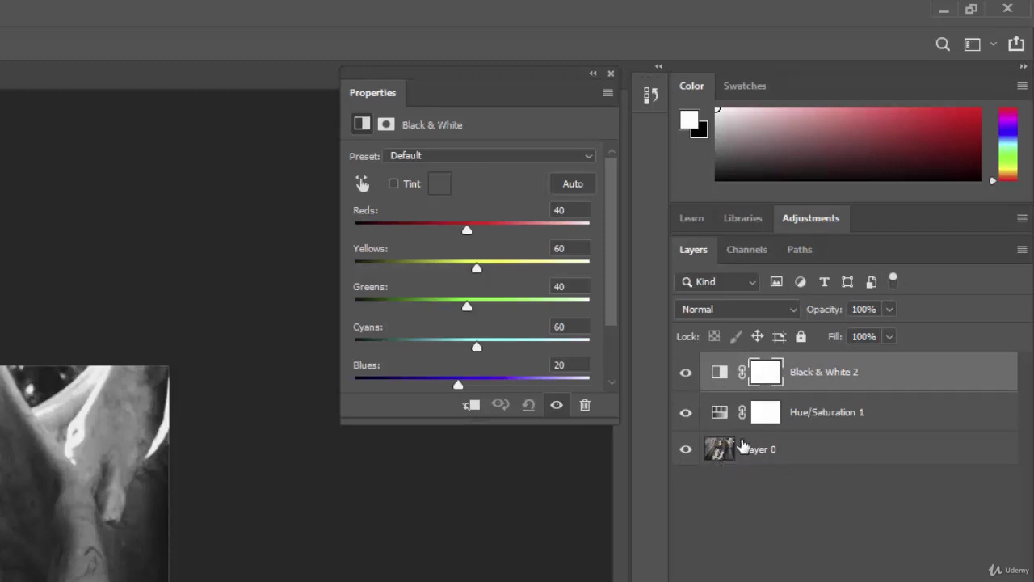
Try the Layers panel Kind filters for pixel, adjustment and type layers.
{"action": "left_click", "coordinate": [775, 282]}
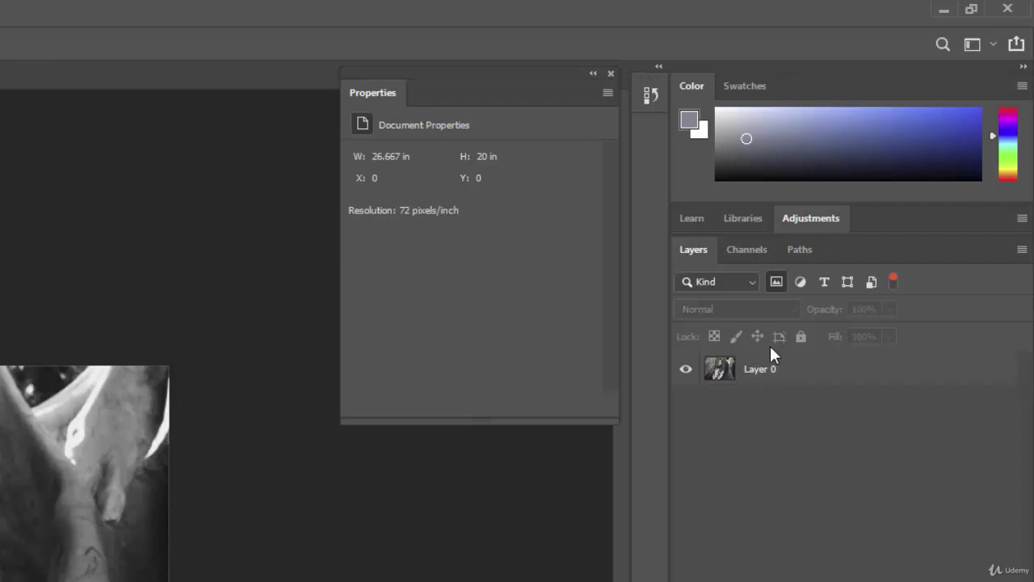
{"action": "left_click", "coordinate": [800, 281]}
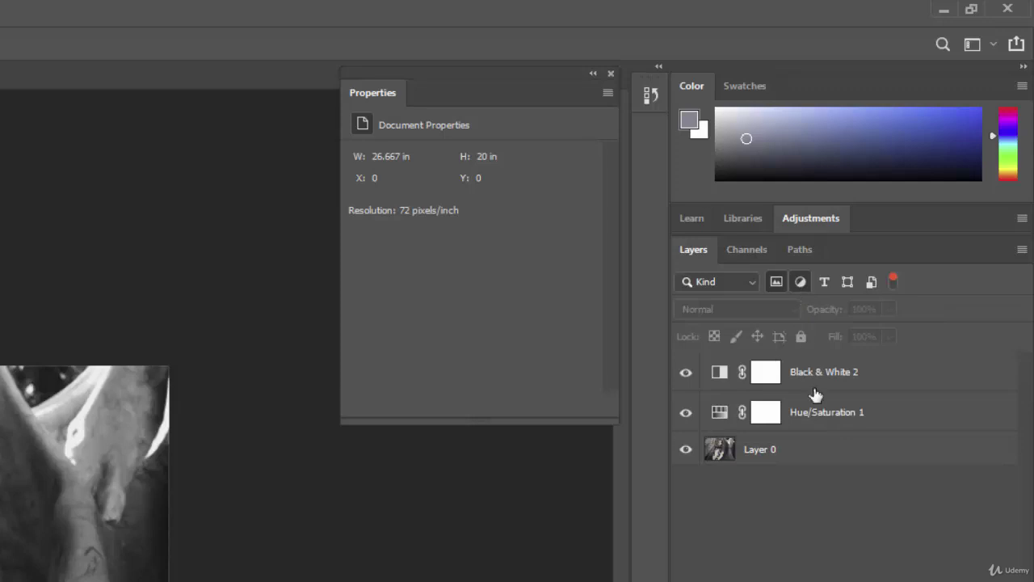
{"action": "left_click", "coordinate": [775, 285]}
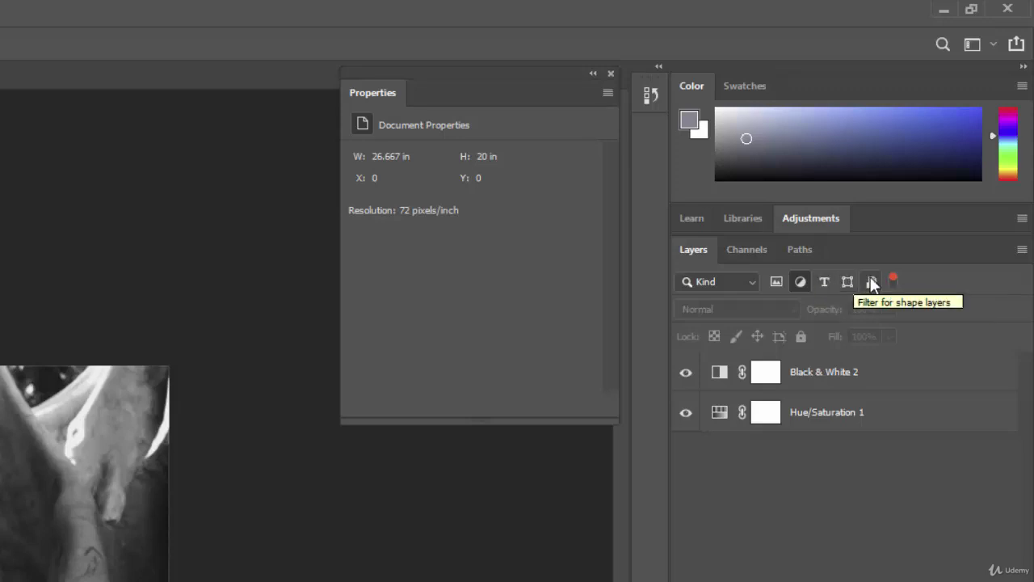
{"action": "left_click", "coordinate": [799, 284]}
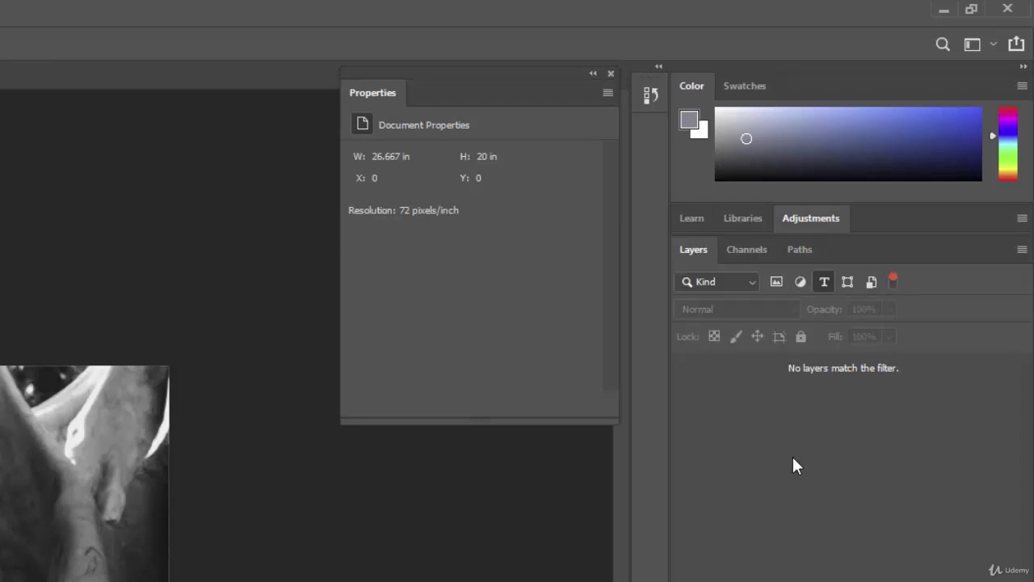
Toggle layer filtering off, on and off again so all three layers are listed.
{"action": "left_click", "coordinate": [892, 280]}
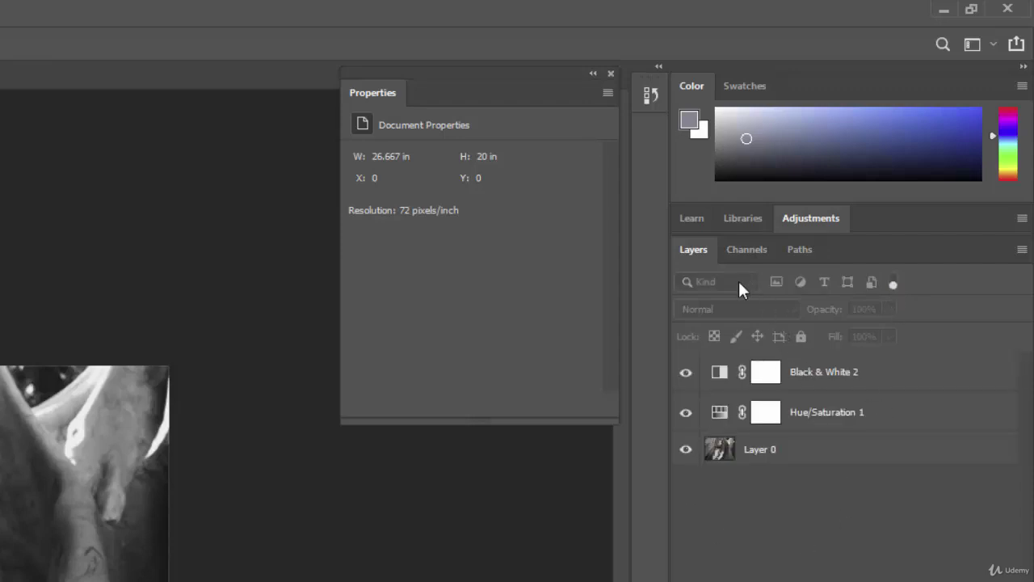
{"action": "left_click", "coordinate": [893, 280]}
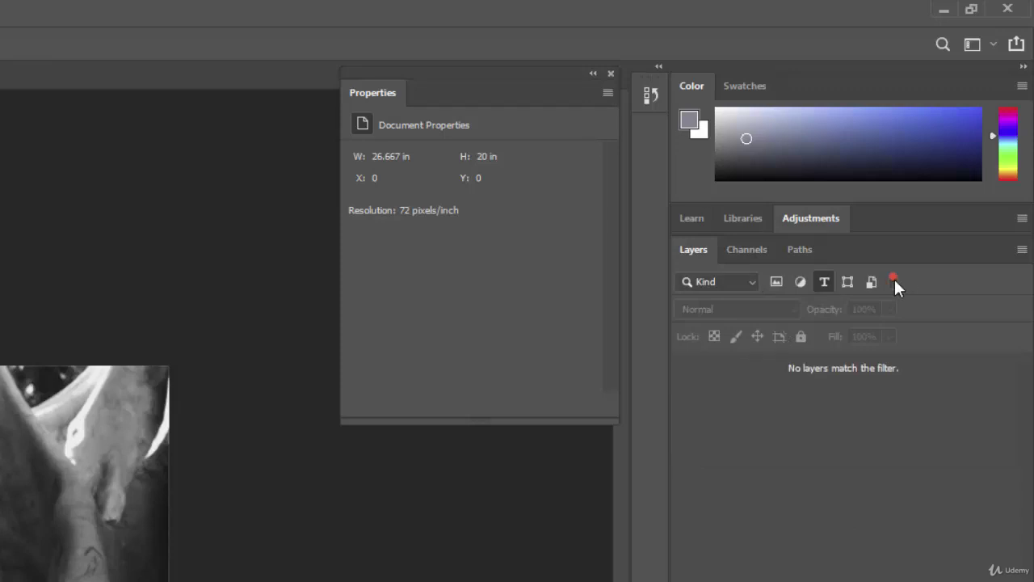
{"action": "left_click", "coordinate": [893, 281]}
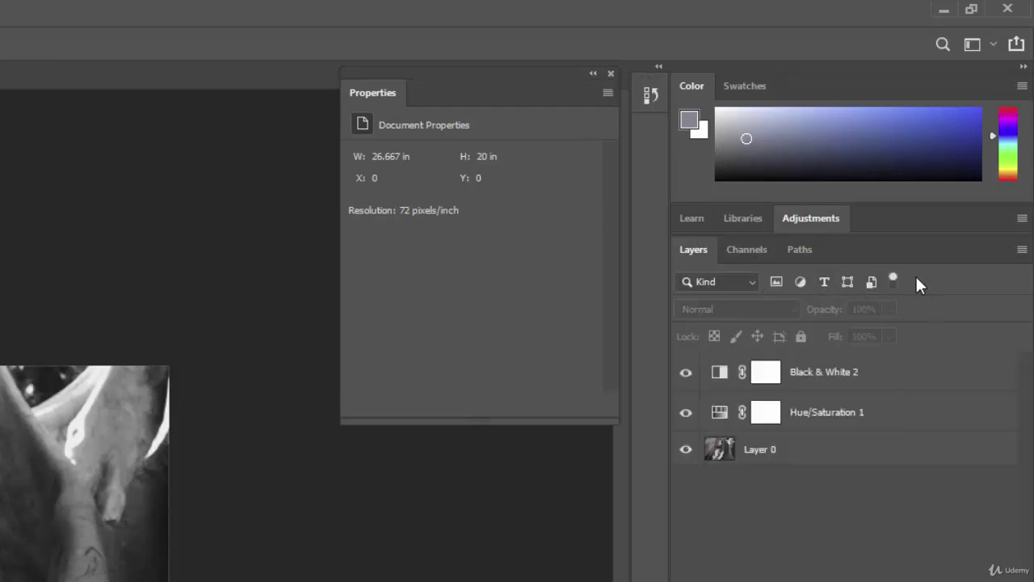
{"action": "left_click", "coordinate": [722, 280]}
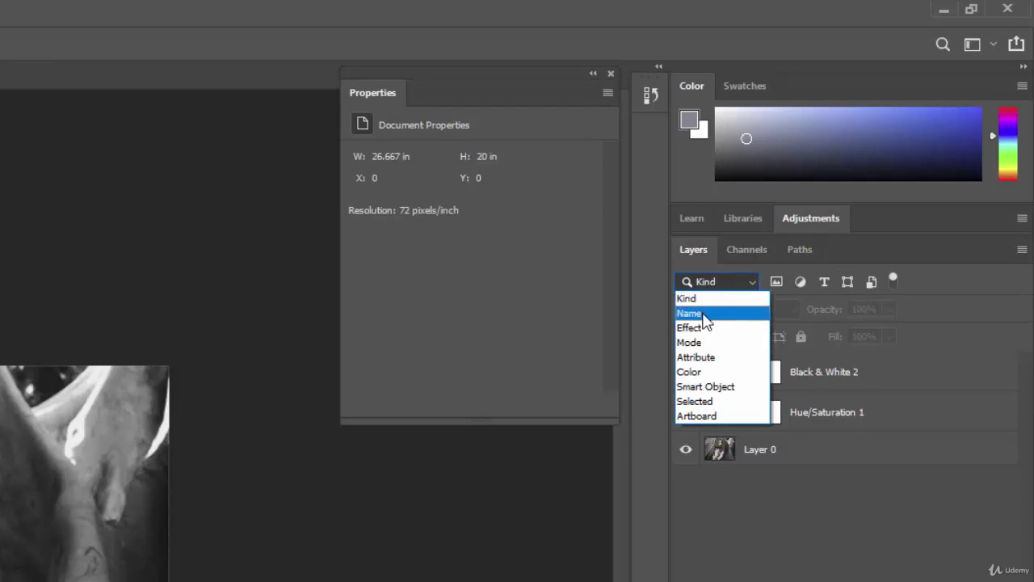
{"action": "left_click", "coordinate": [704, 314]}
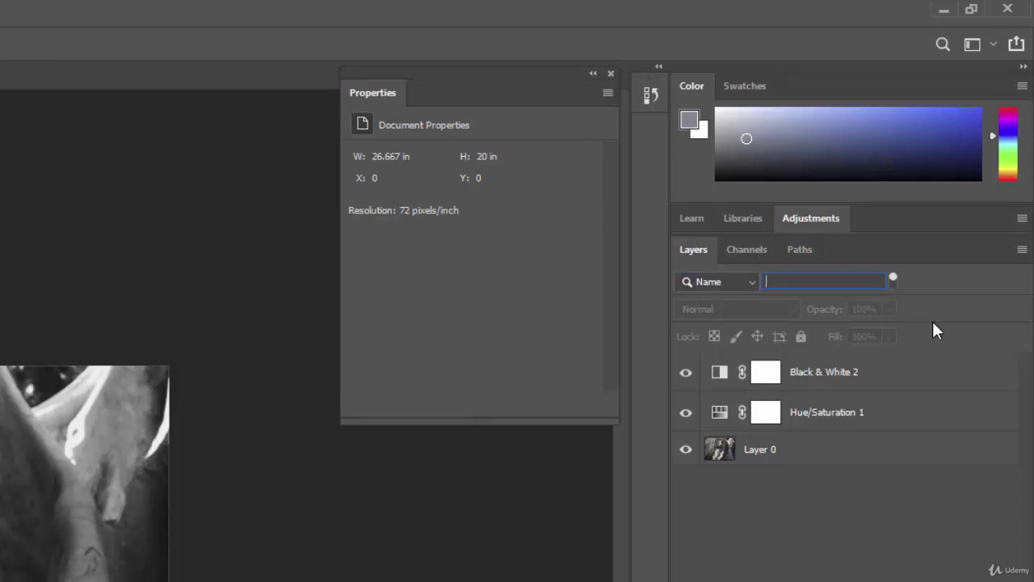
{"action": "type", "text": "black"}
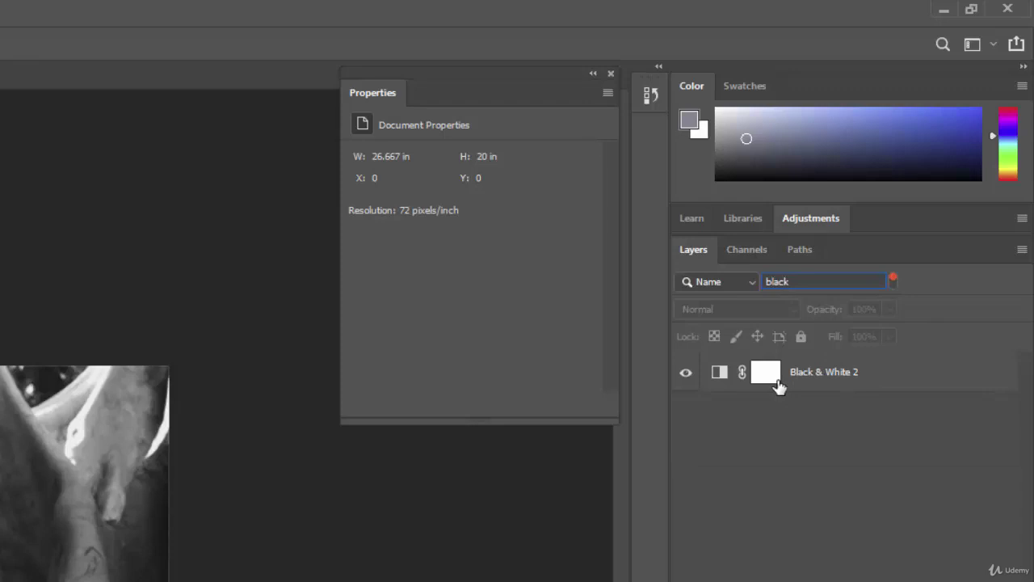
{"action": "left_click", "coordinate": [752, 281]}
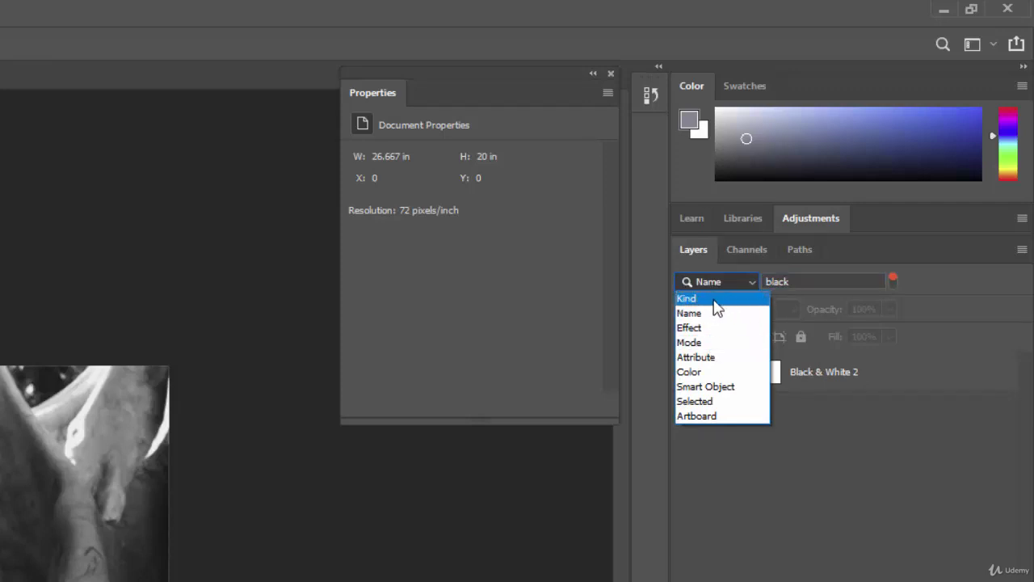
{"action": "left_click", "coordinate": [714, 299]}
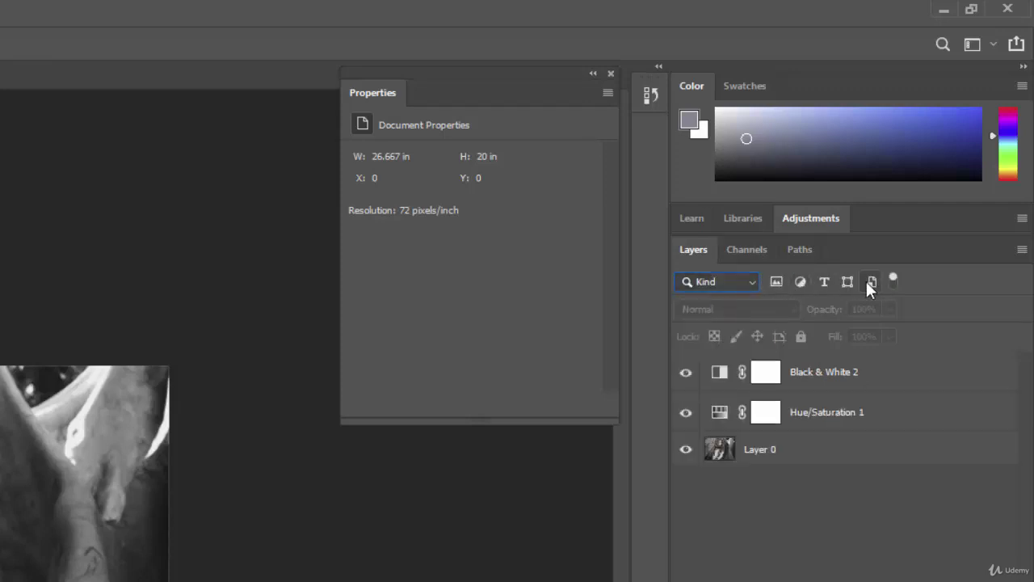
{"action": "left_click", "coordinate": [753, 281]}
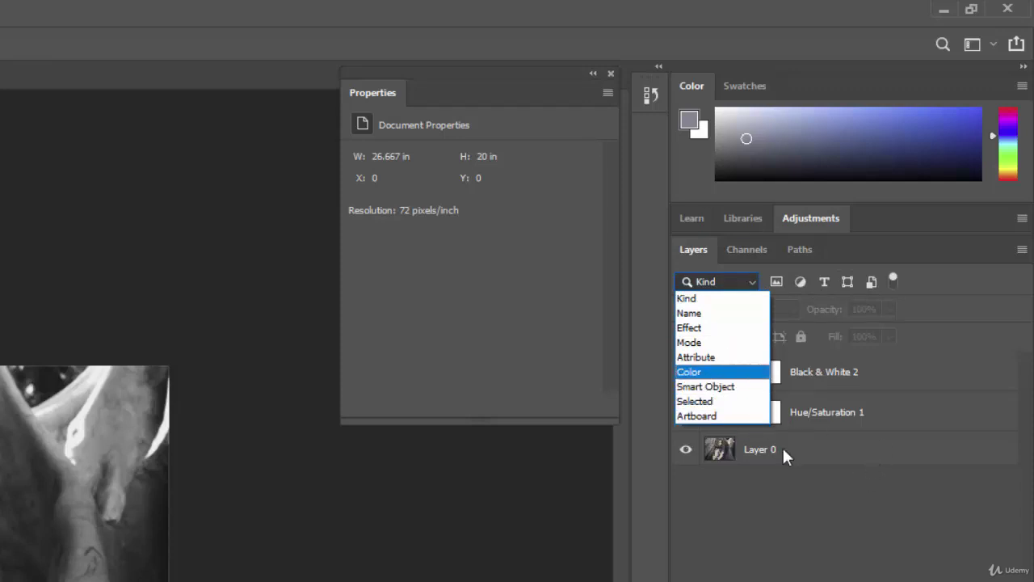
{"action": "left_click", "coordinate": [807, 495]}
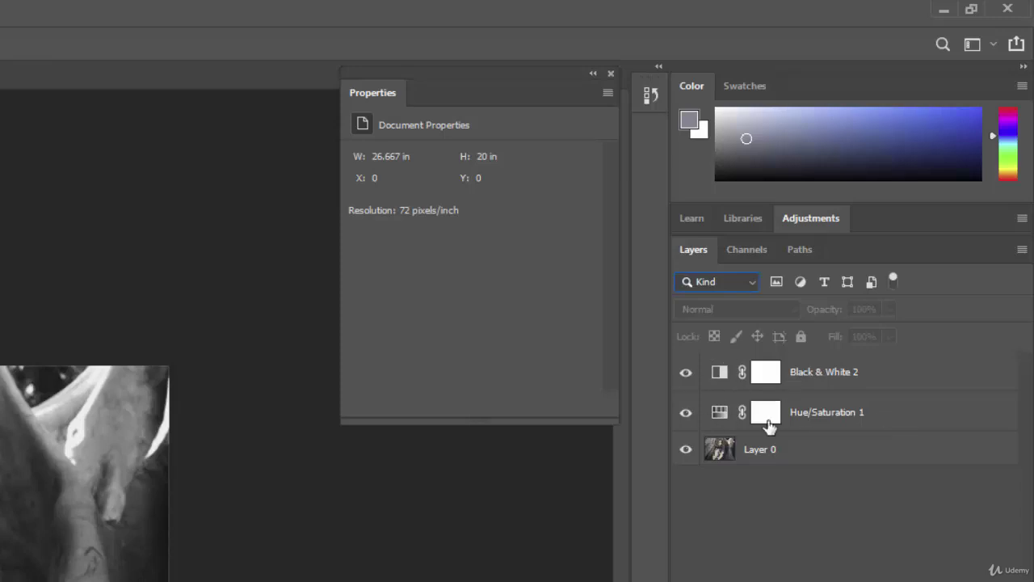
{"action": "right_click", "coordinate": [893, 416]}
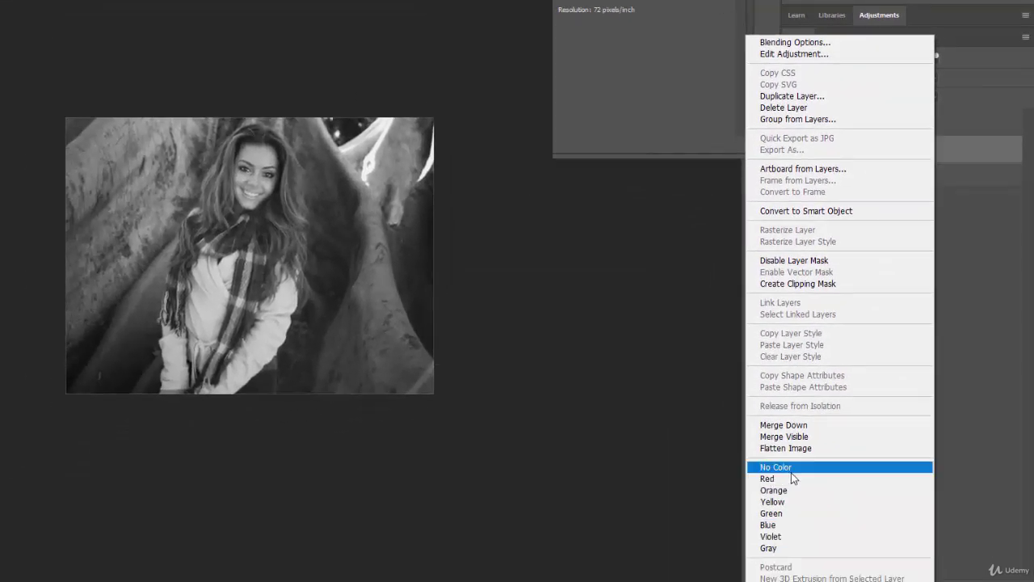
{"action": "left_click", "coordinate": [771, 478]}
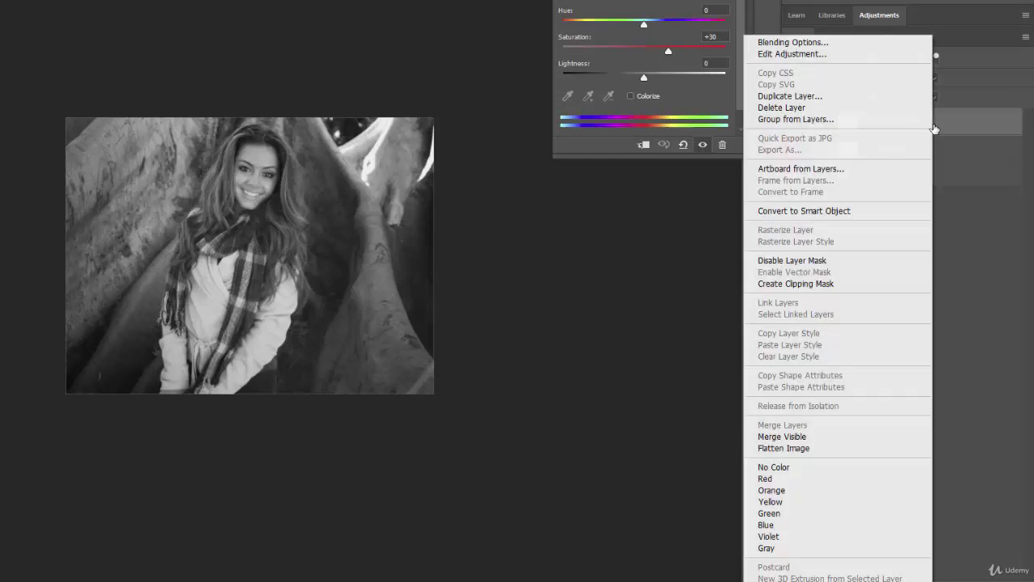
{"action": "right_click", "coordinate": [930, 130]}
{"action": "left_click", "coordinate": [778, 514]}
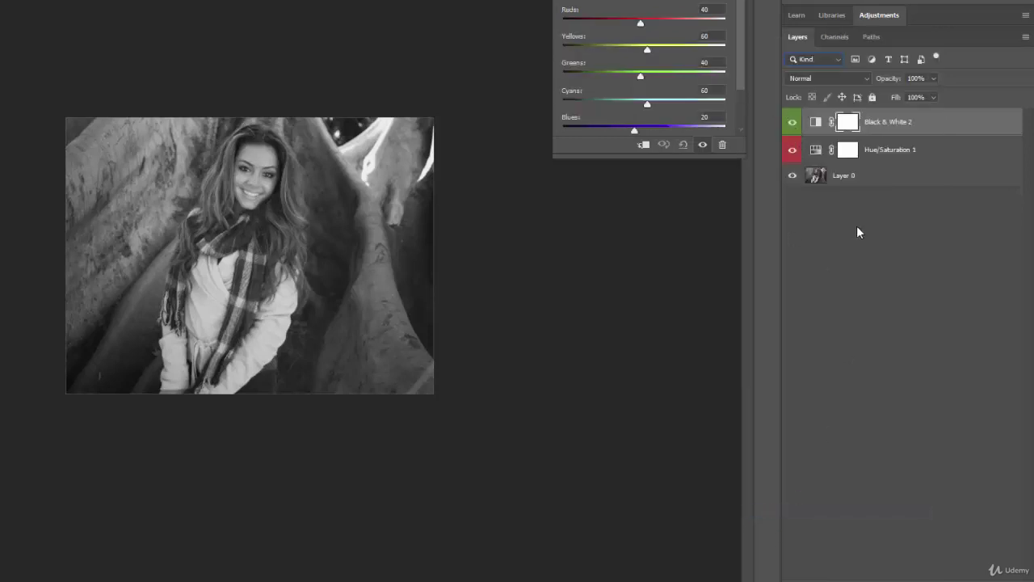
{"action": "right_click", "coordinate": [942, 125]}
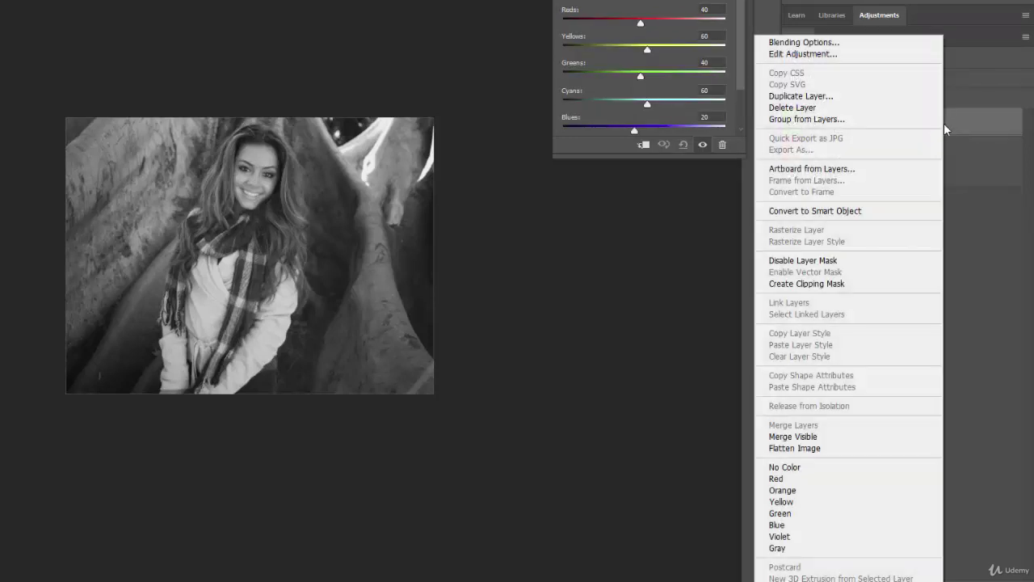
{"action": "left_click", "coordinate": [791, 467]}
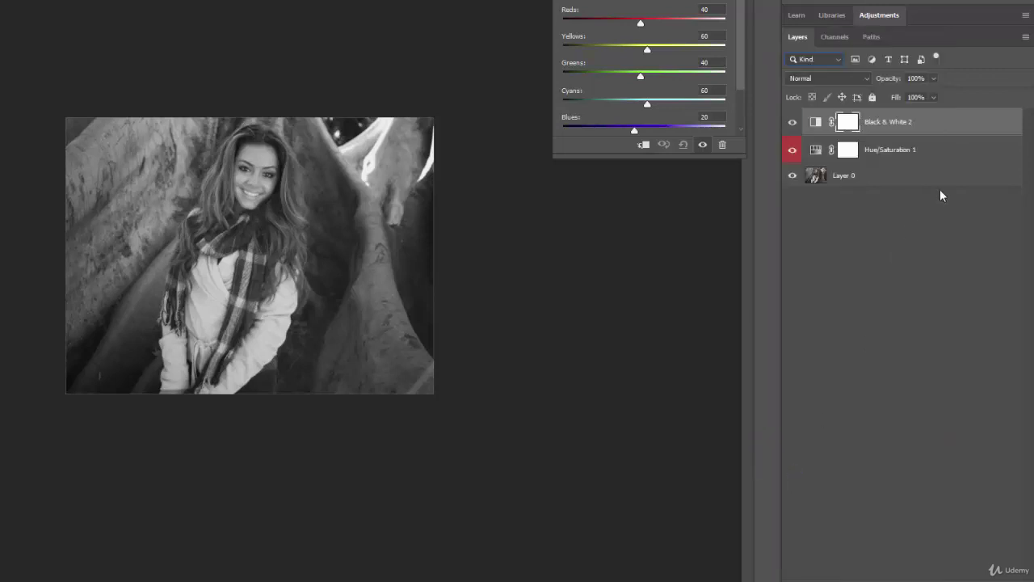
{"action": "right_click", "coordinate": [935, 154]}
{"action": "left_click", "coordinate": [794, 468]}
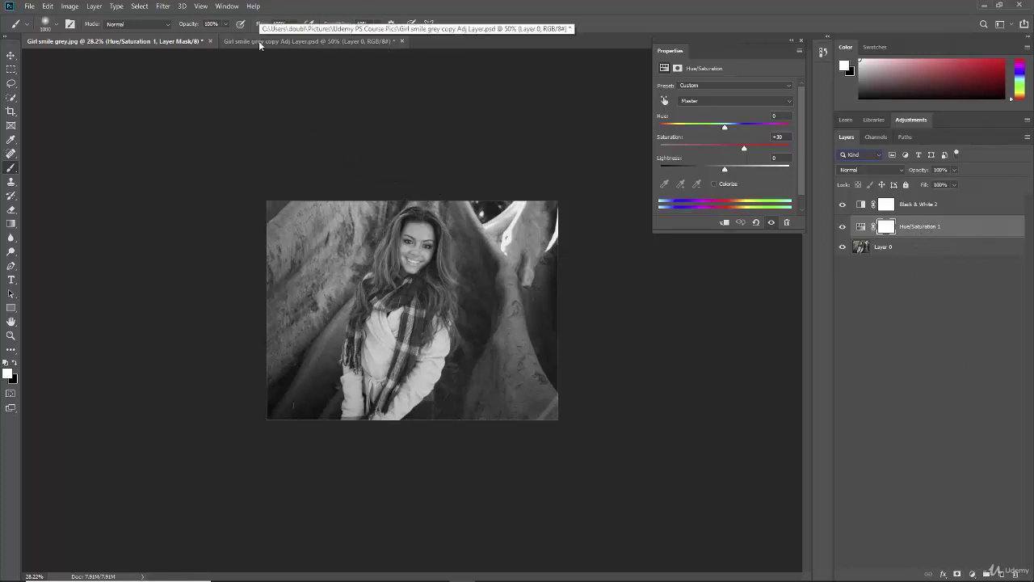
{"action": "left_click", "coordinate": [900, 171]}
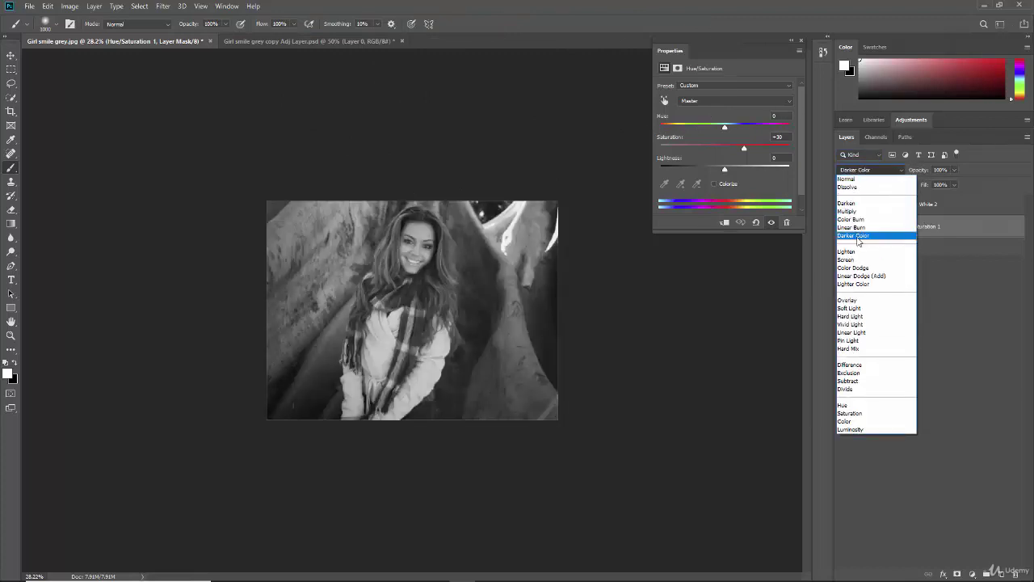
{"action": "left_click", "coordinate": [979, 279]}
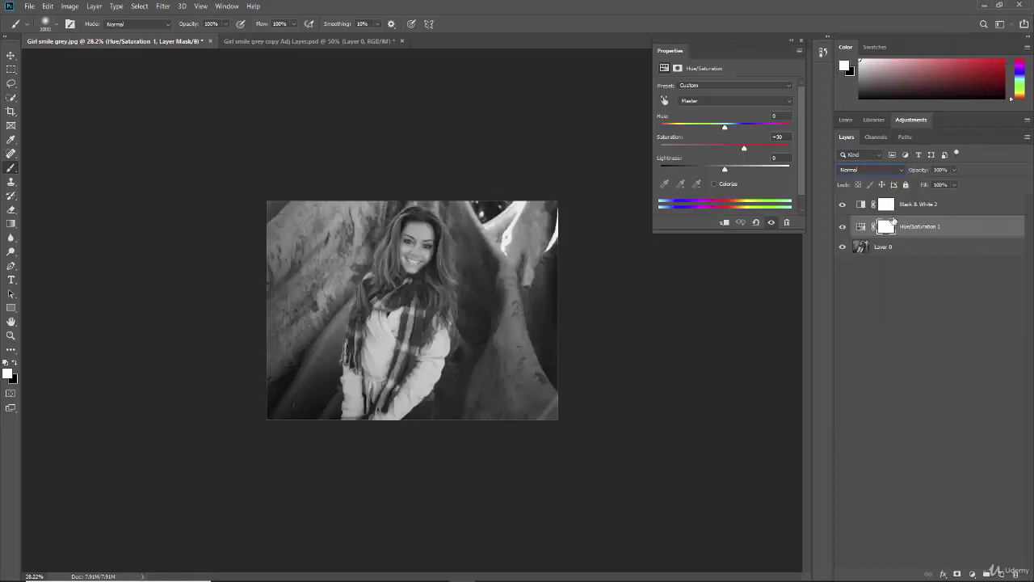